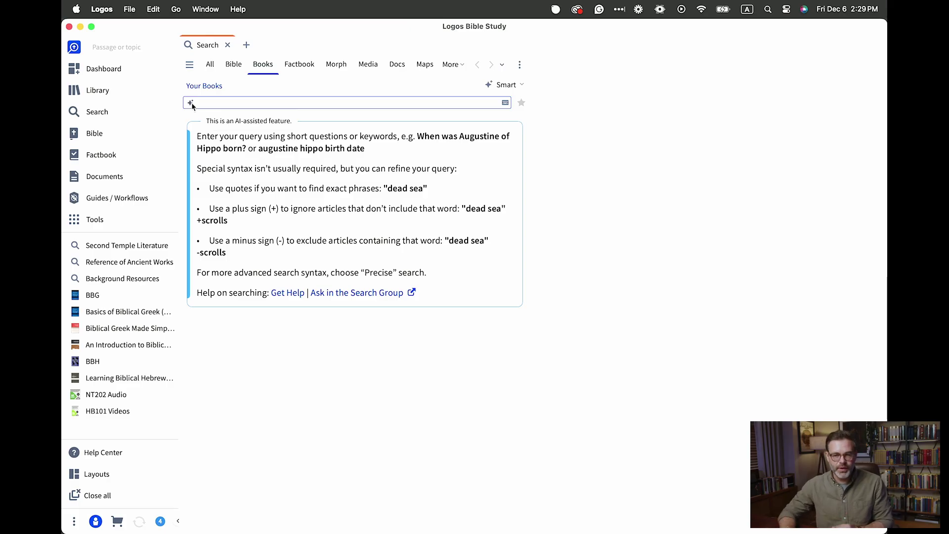
Search Your Books for "Where in the bible was mary pondering these things in her heart?"
click(216, 87)
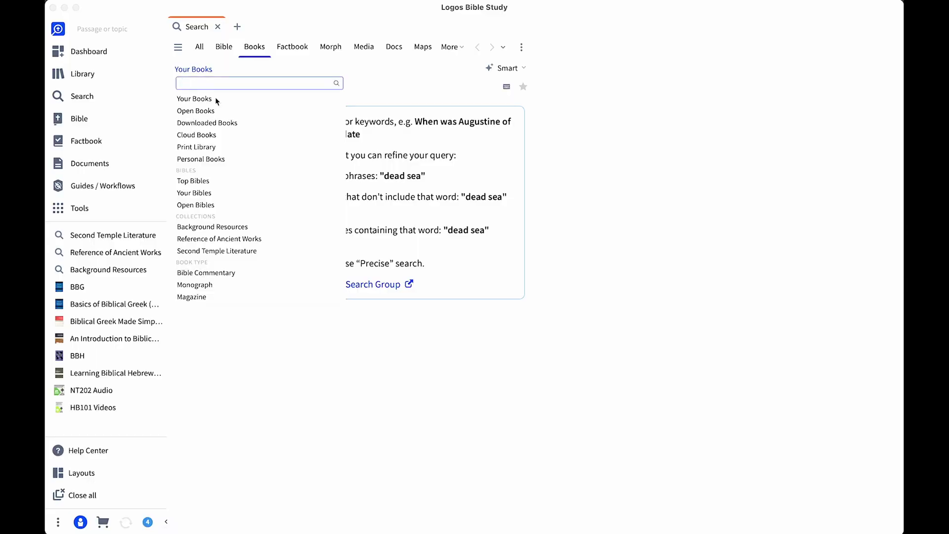
click(215, 97)
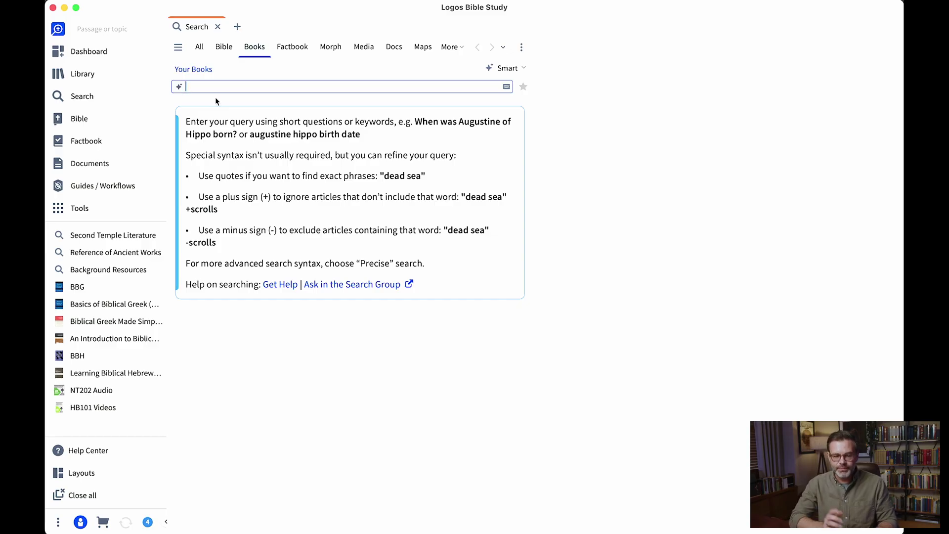
text(Where)
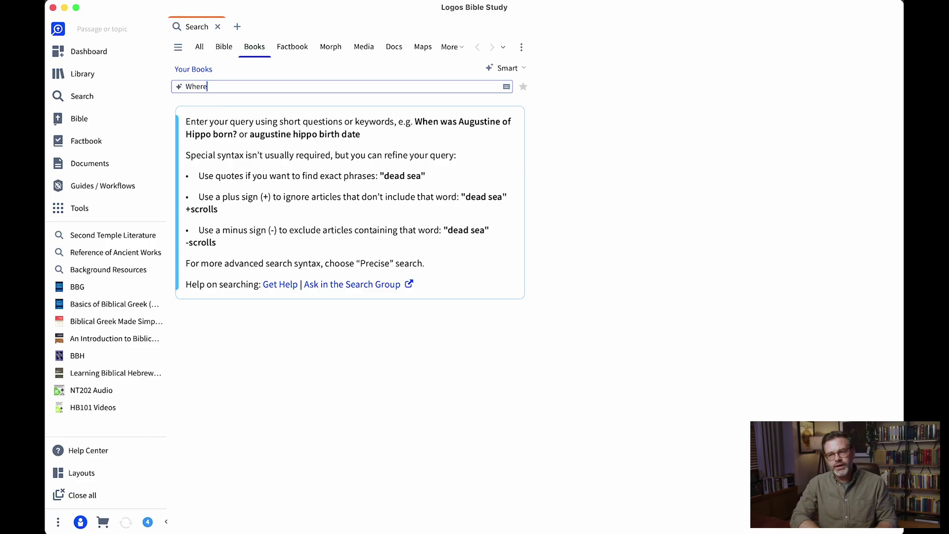
text( in the bible)
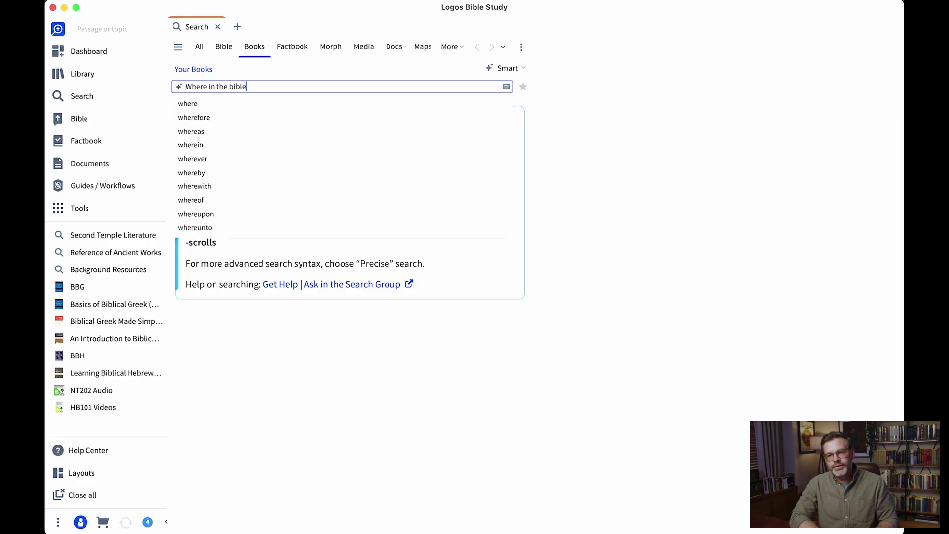
text( was mary po)
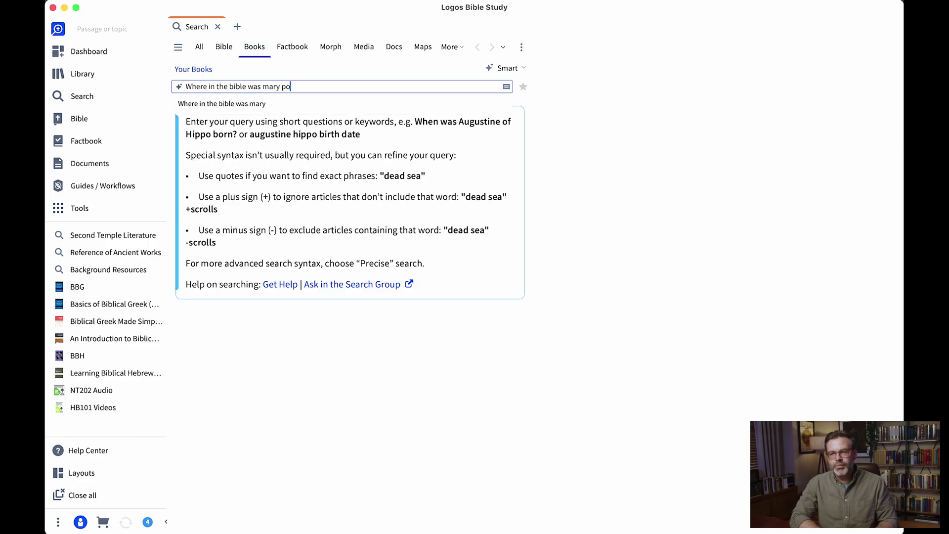
text(ndering these thing)
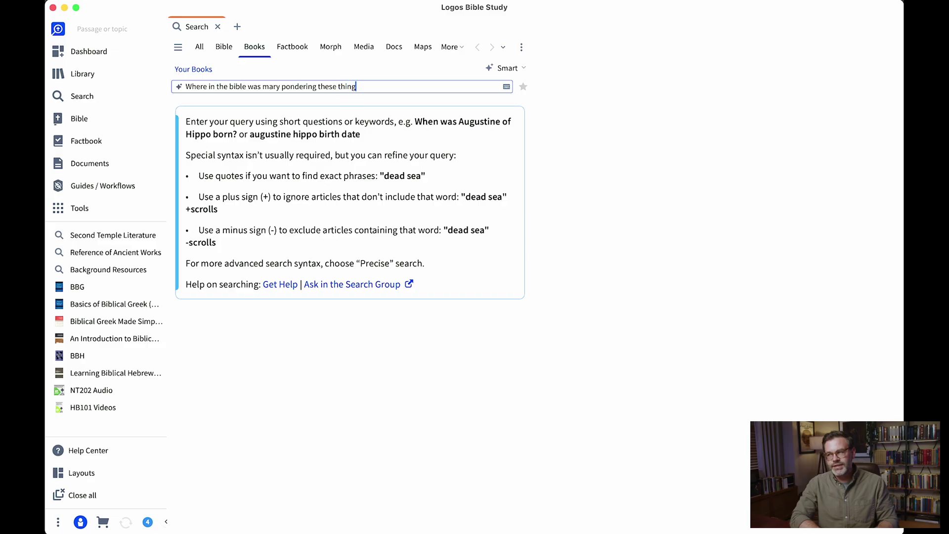
text(s in her he)
key(BackSpace)
key(BackSpace)
key(BackSpace)
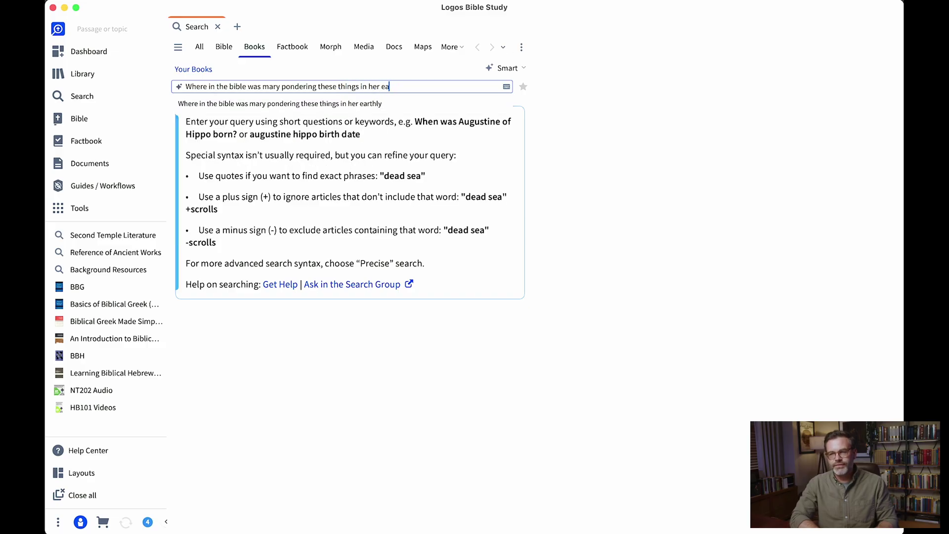
text(heart?)
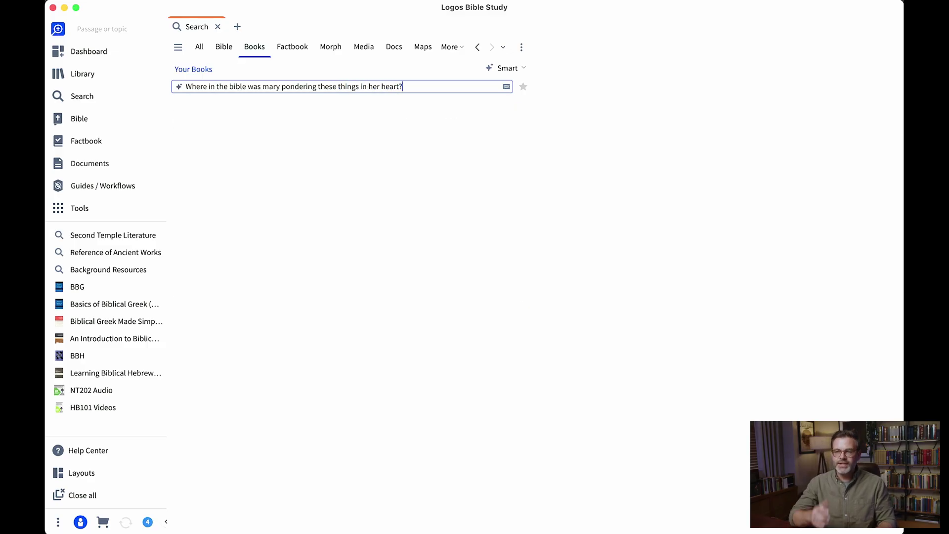
key(Return)
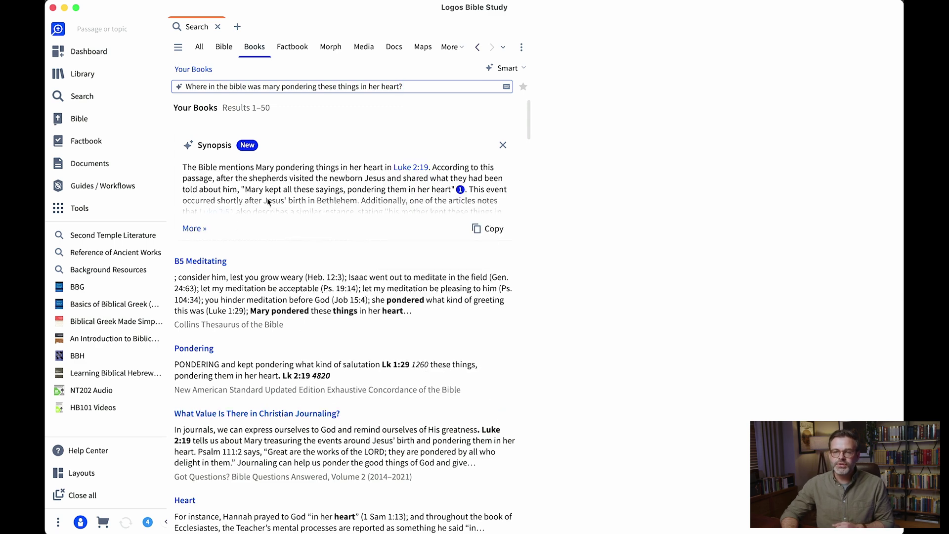
Expand the search synopsis and view its linked passages Luke 2:19 and Luke 2:51 in the English Standard Version
click(192, 227)
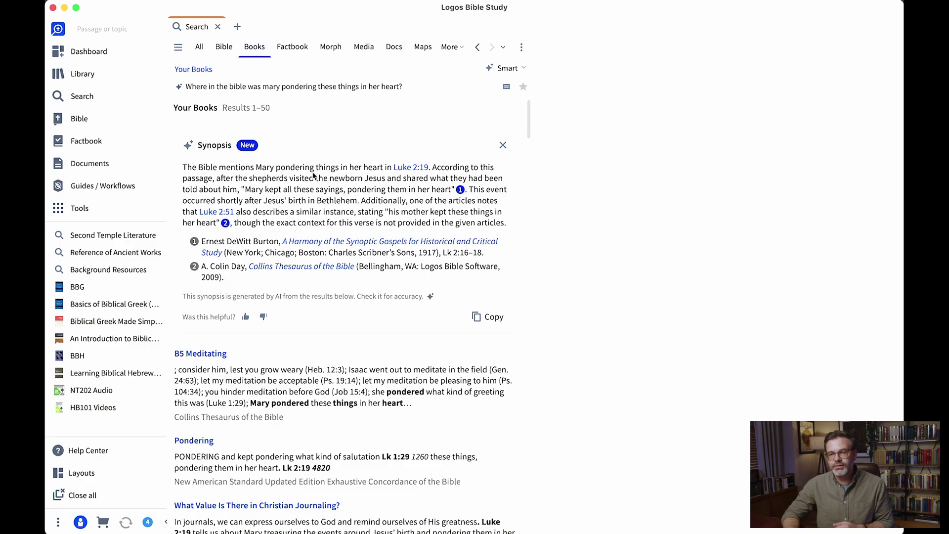
mouse_move(410, 172)
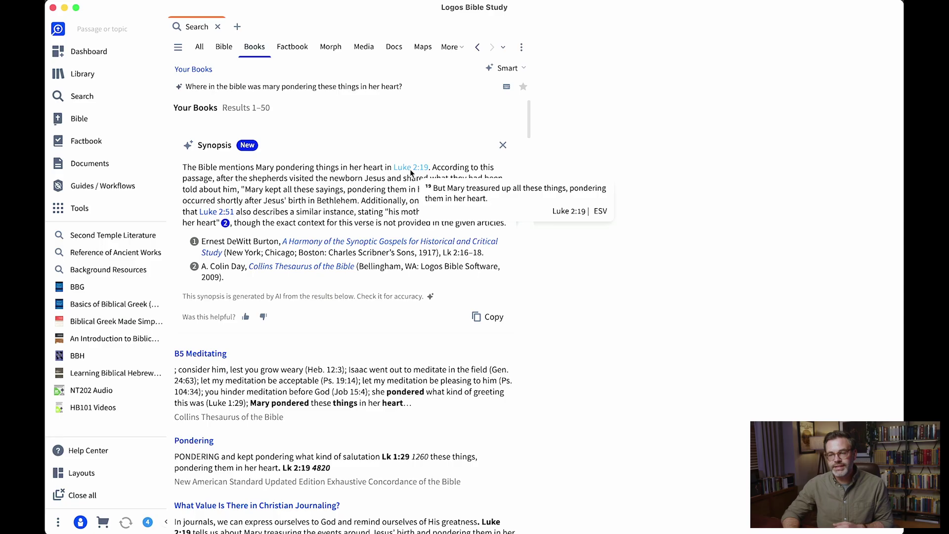
click(410, 170)
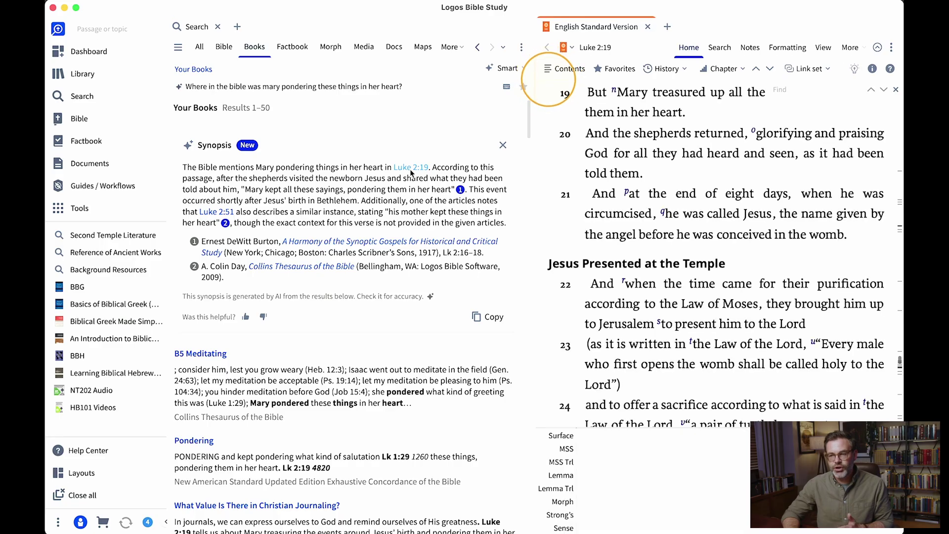
click(227, 210)
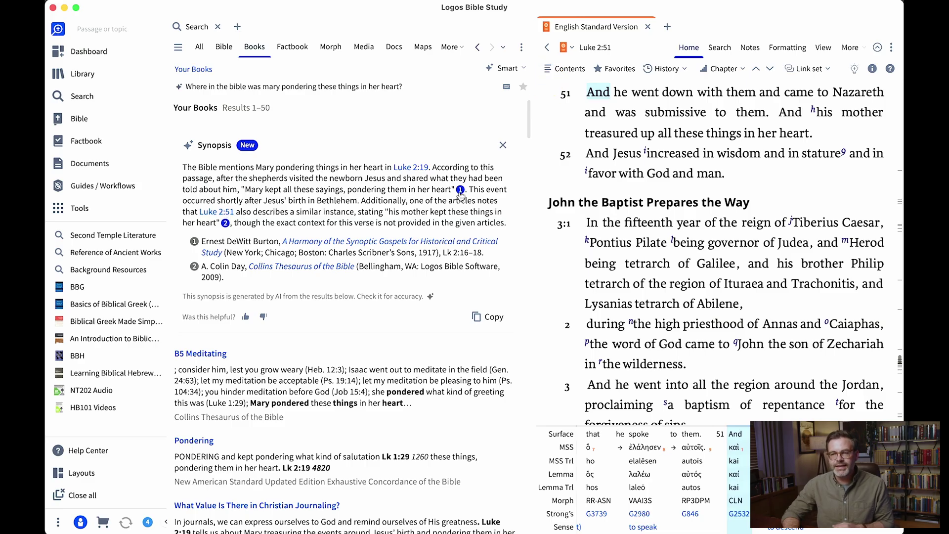
mouse_move(461, 193)
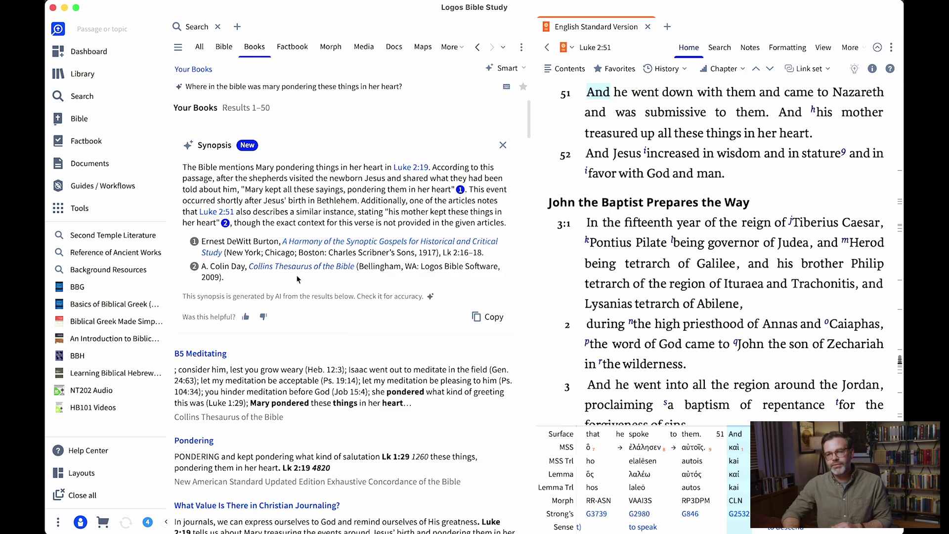
click(647, 27)
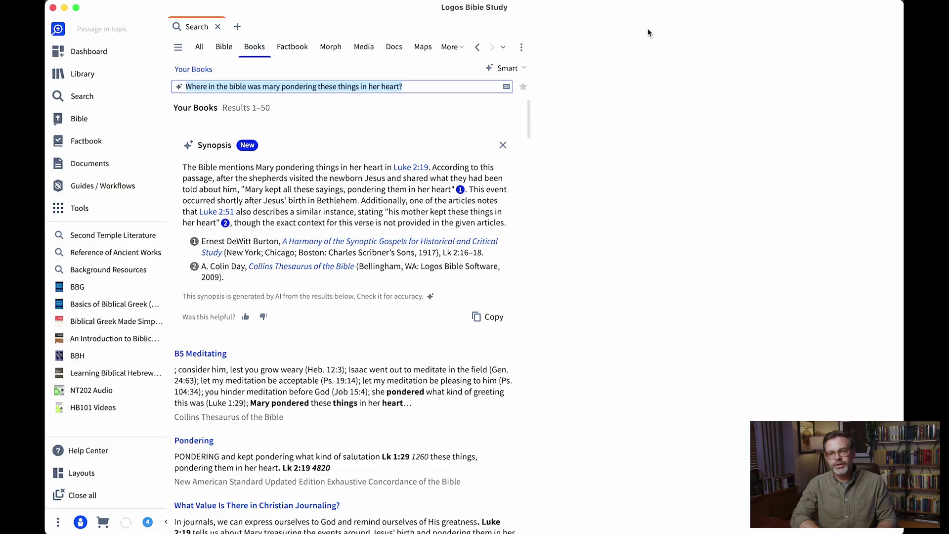
Search Your Books for "Who was Herod Antipas"
text(Who was)
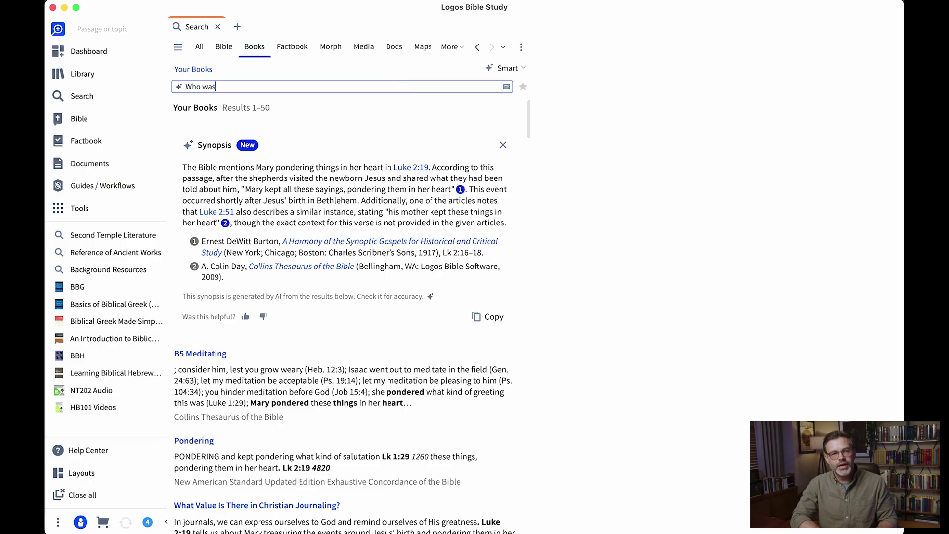
text( Herod)
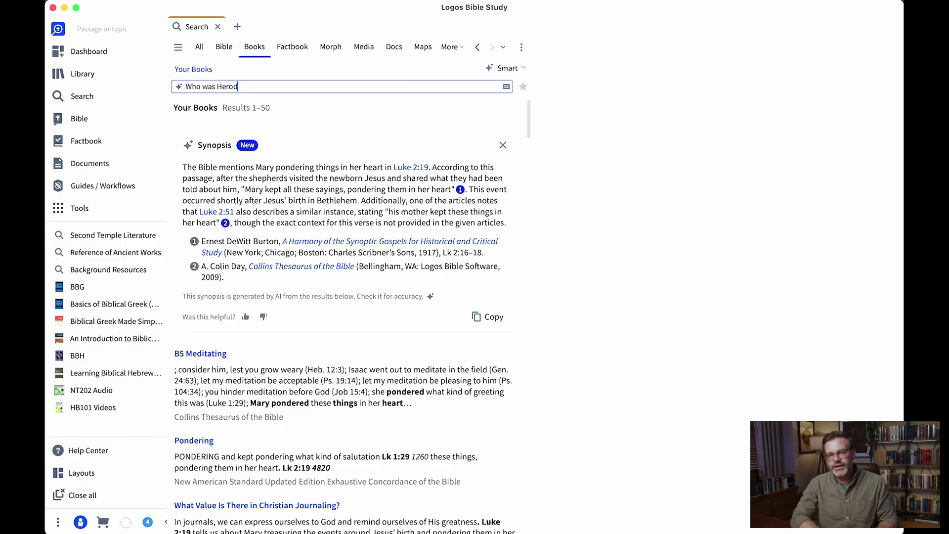
text( An)
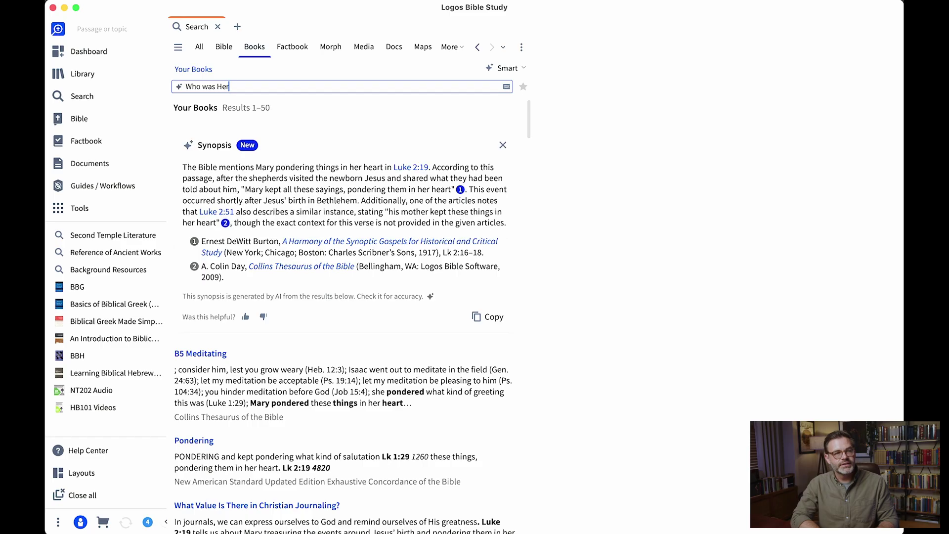
text(tipas)
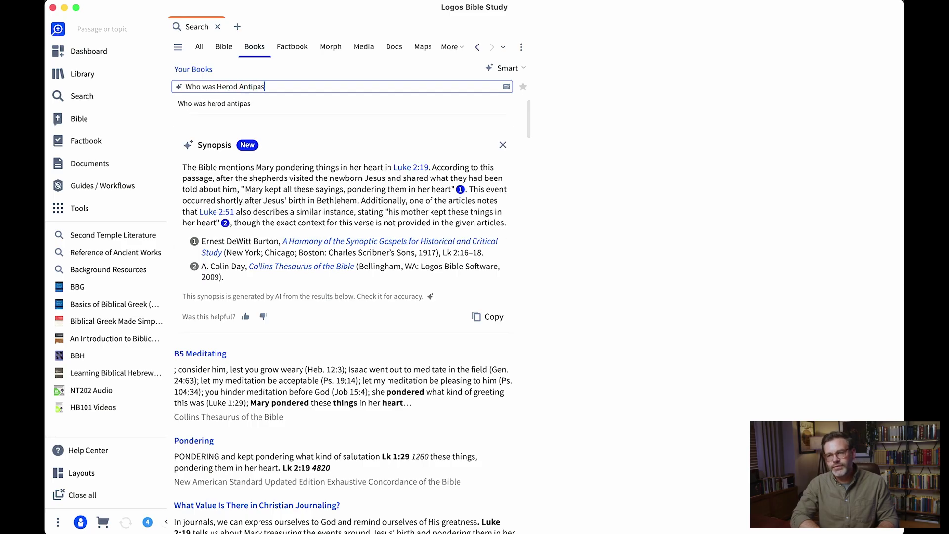
key(Return)
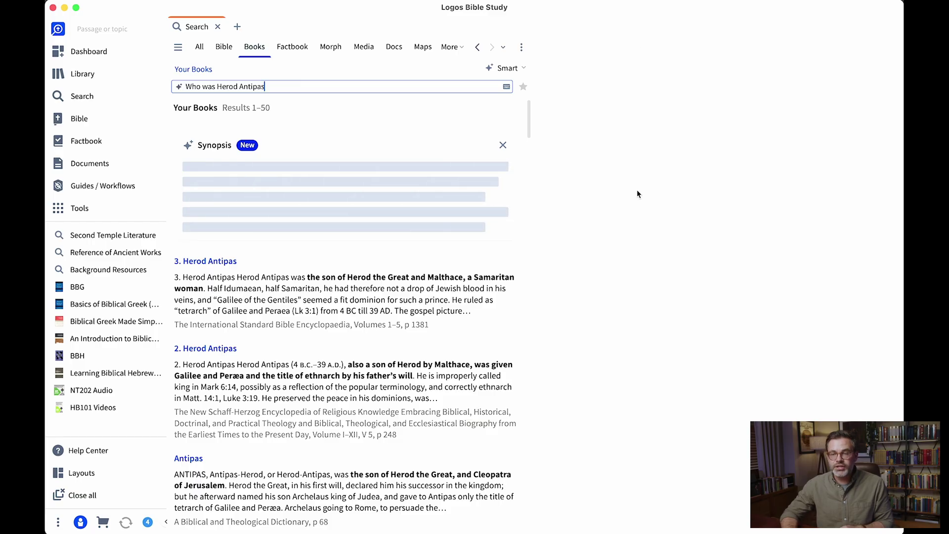
Open the Antipas result from A Biblical and Theological Dictionary and skim through the article
mouse_move(299, 326)
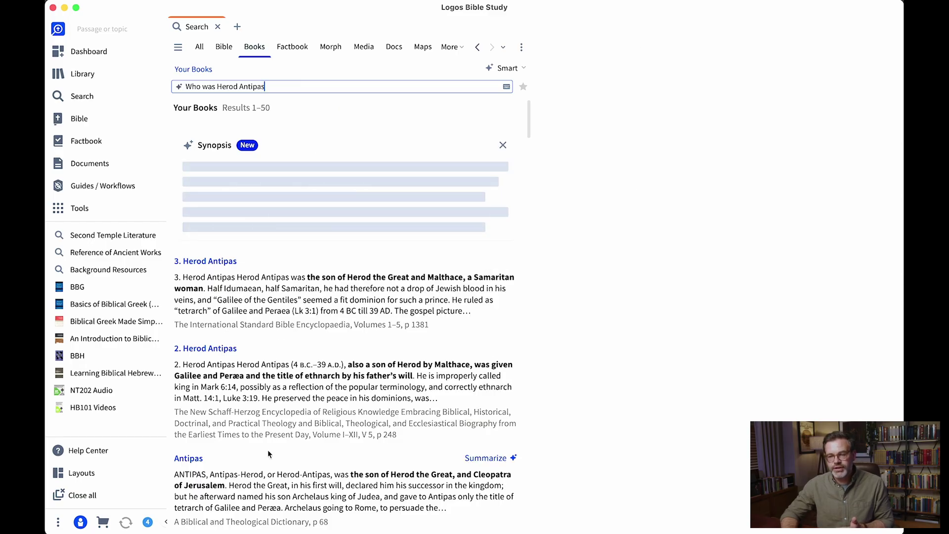
click(188, 458)
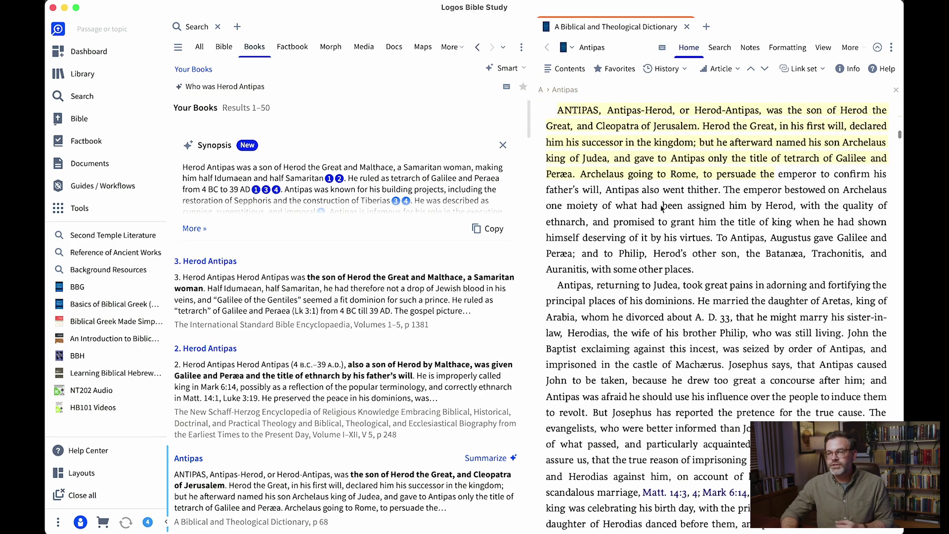
scroll(660, 208, down, 15)
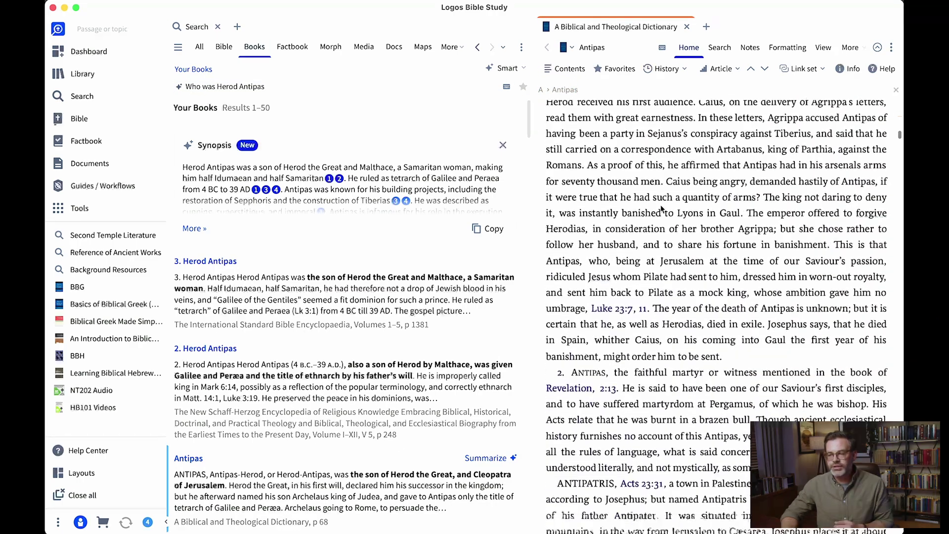
scroll(660, 204, up, 10)
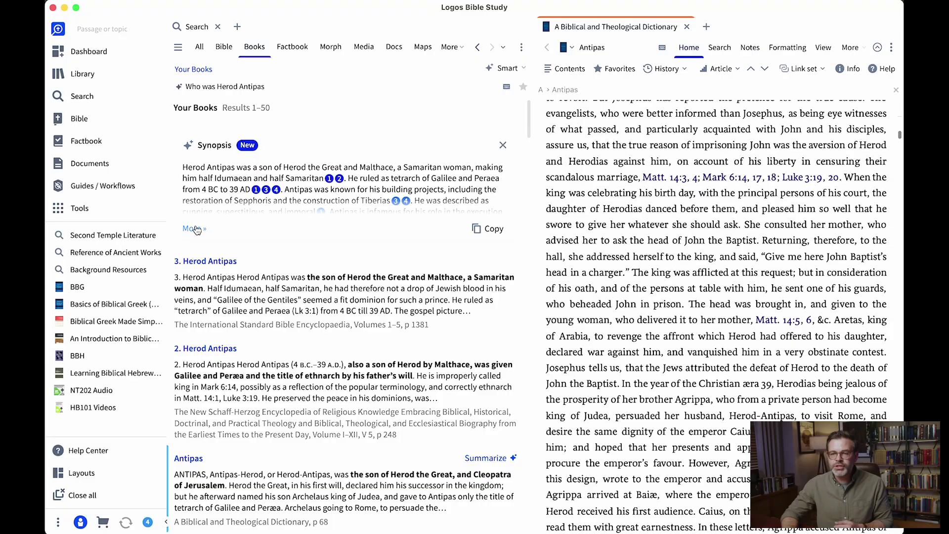
Expand the Herod Antipas synopsis with its cited sources and compare it with the open dictionary article
click(193, 228)
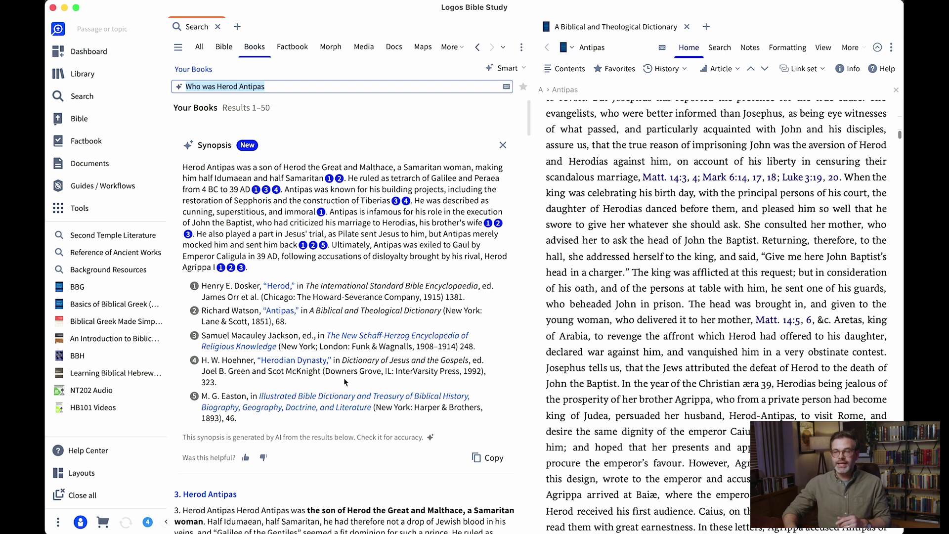
scroll(702, 271, up, 8)
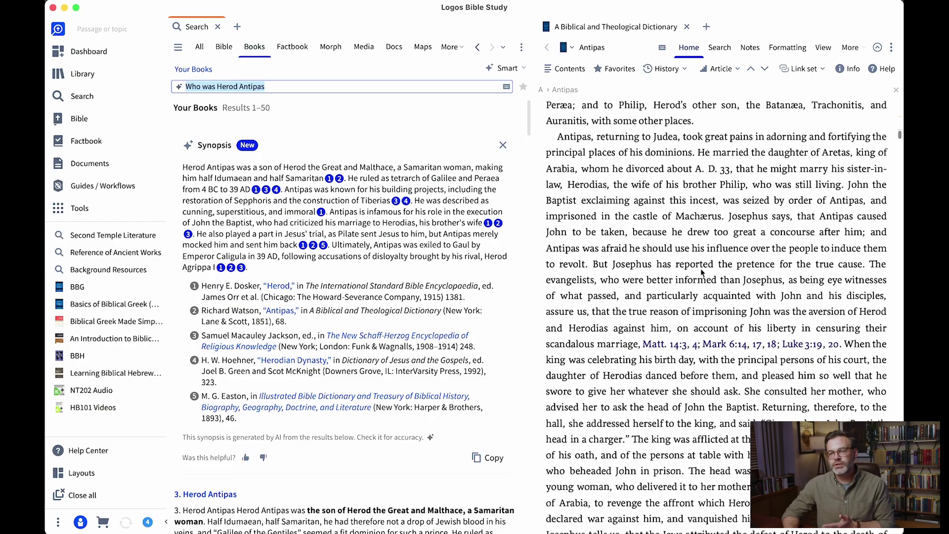
scroll(701, 269, down, 15)
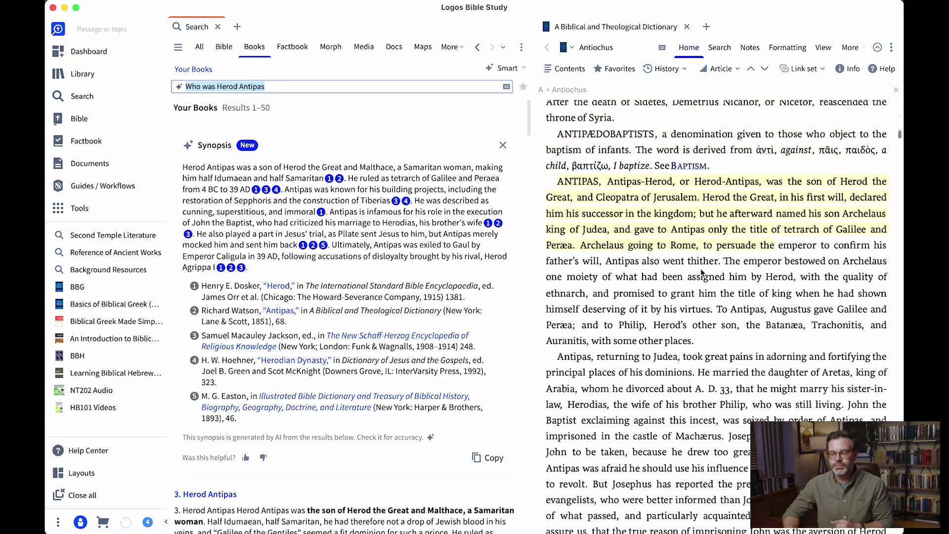
scroll(701, 271, down, 5)
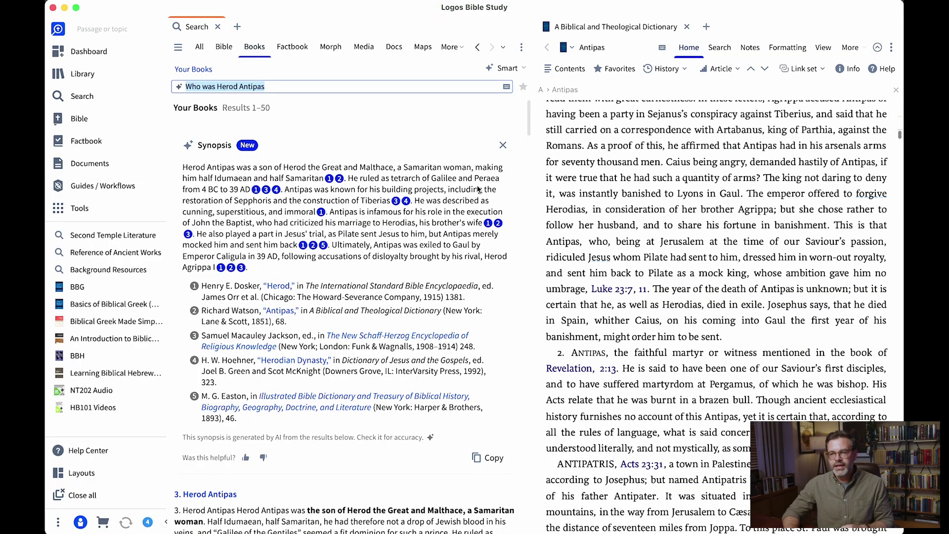
click(687, 26)
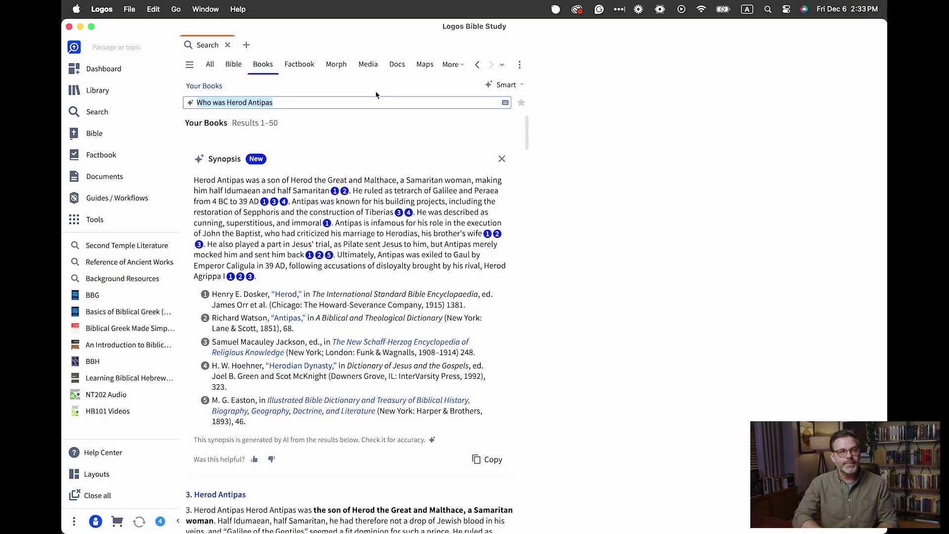
Search Your Books for "Why did John eat honey and locust?"
text(Why did)
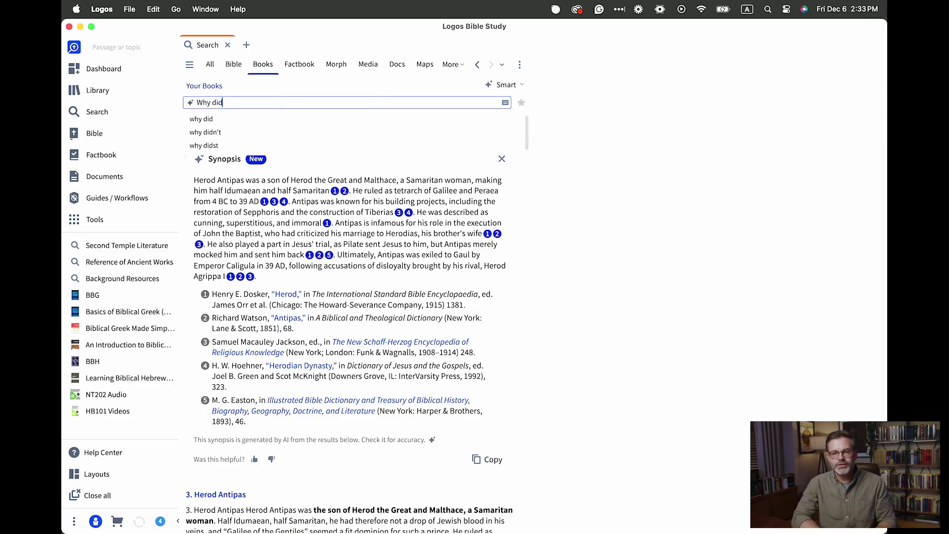
text( Joh)
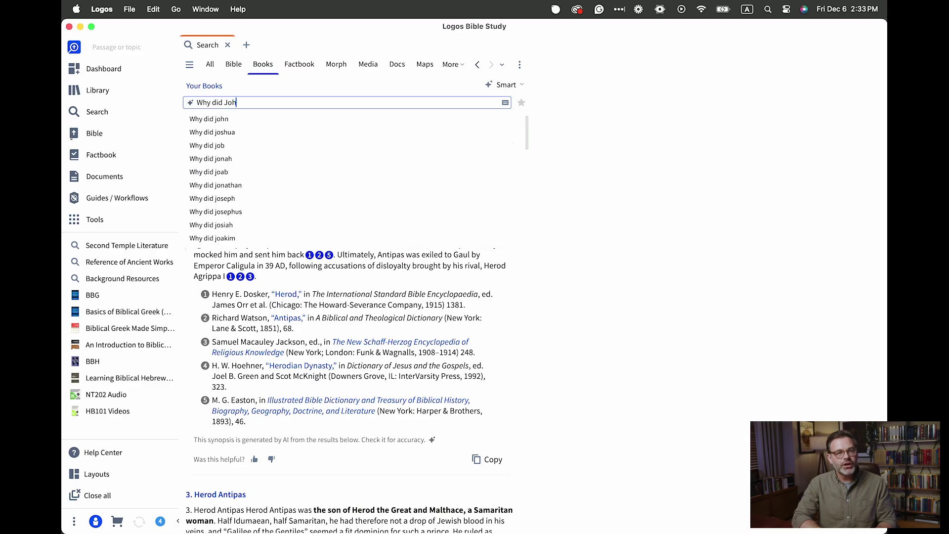
text(n eat honey and )
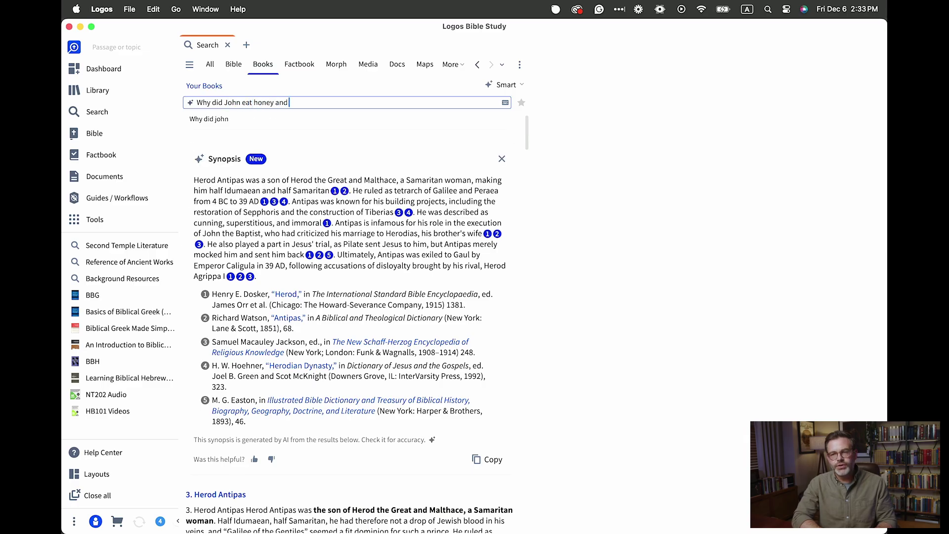
text(locust)
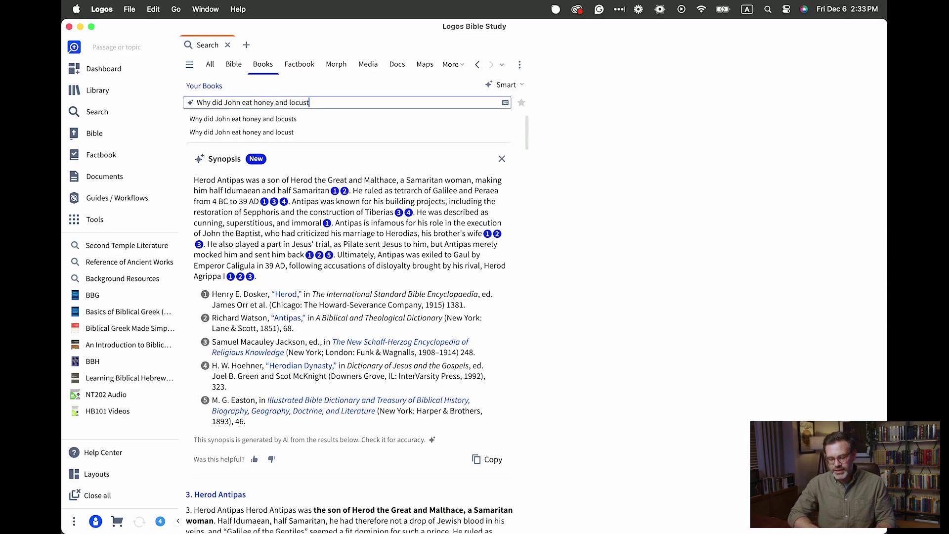
text(?)
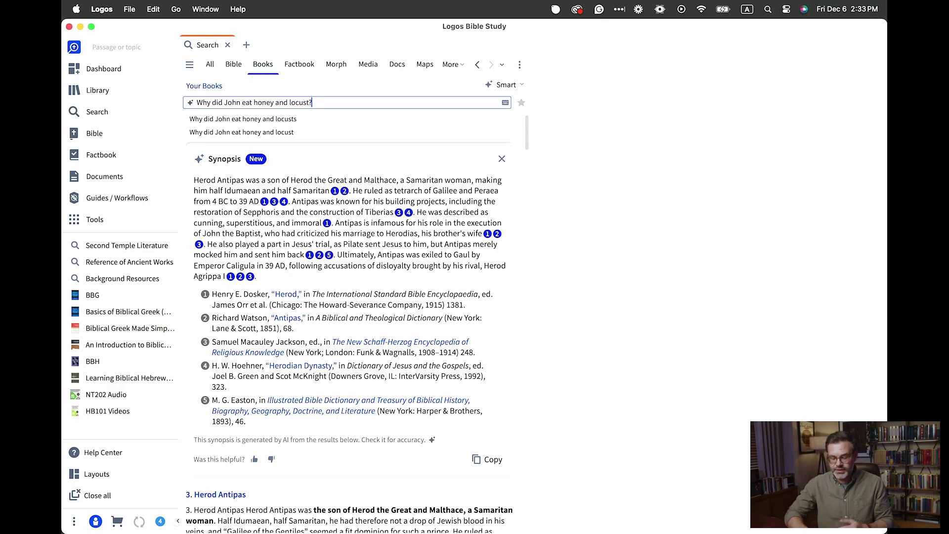
key(Return)
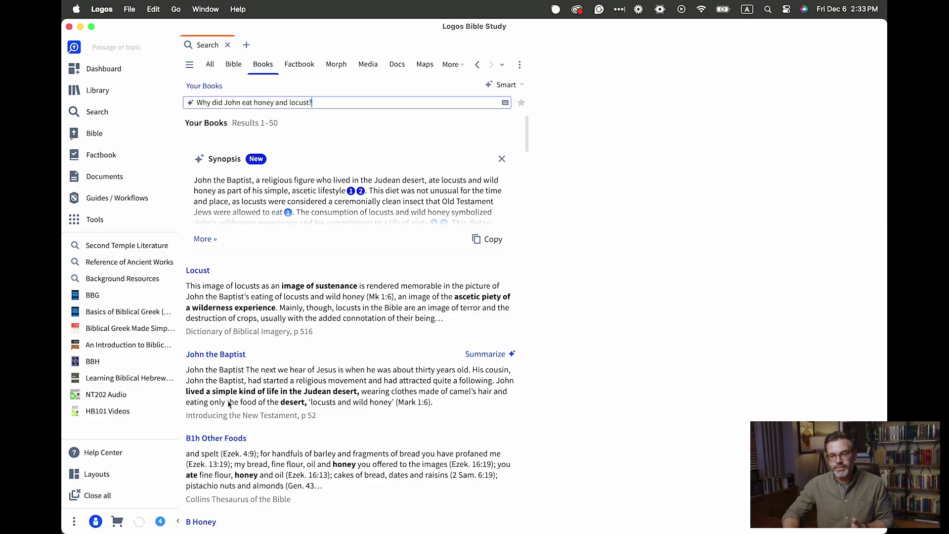
View the Locust article from the results, and check citation 1 on Jews being allowed to eat locusts in the expanded synopsis
click(200, 267)
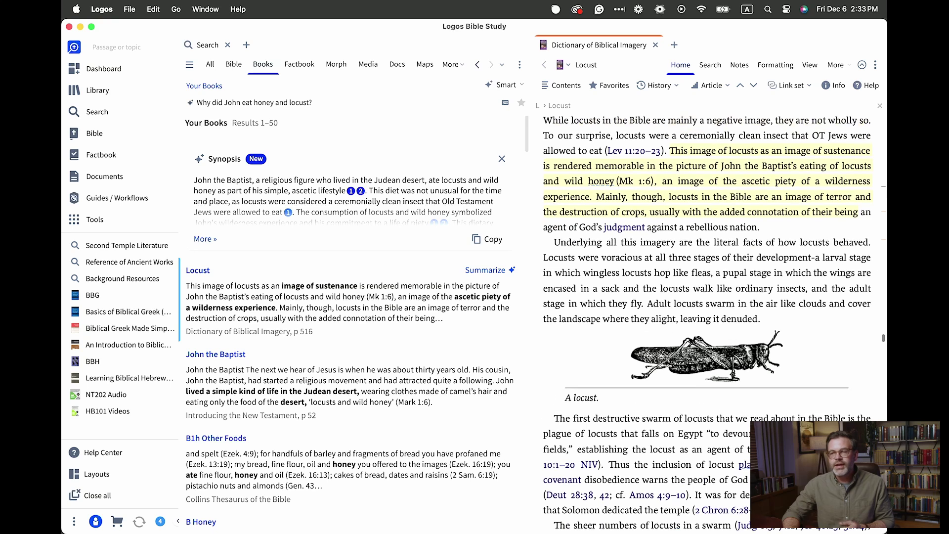
click(655, 45)
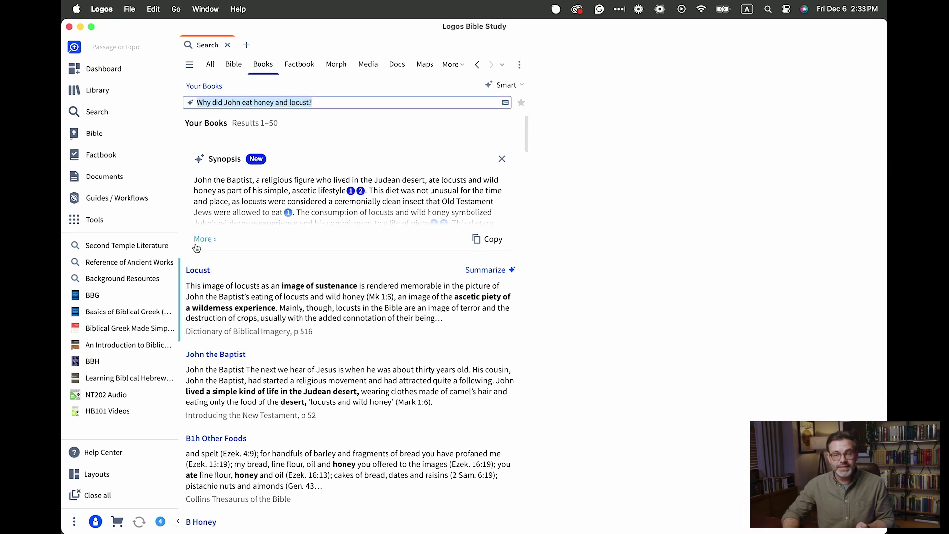
click(204, 239)
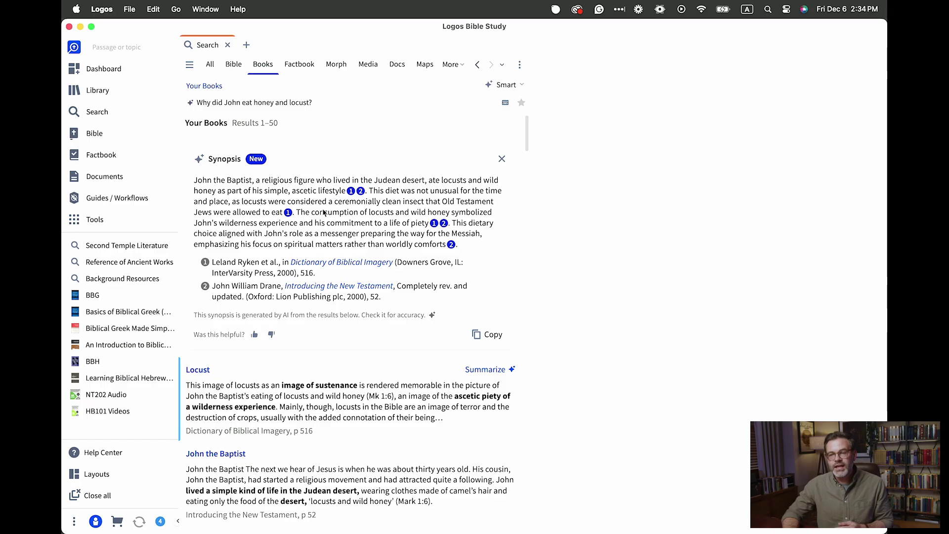
click(289, 213)
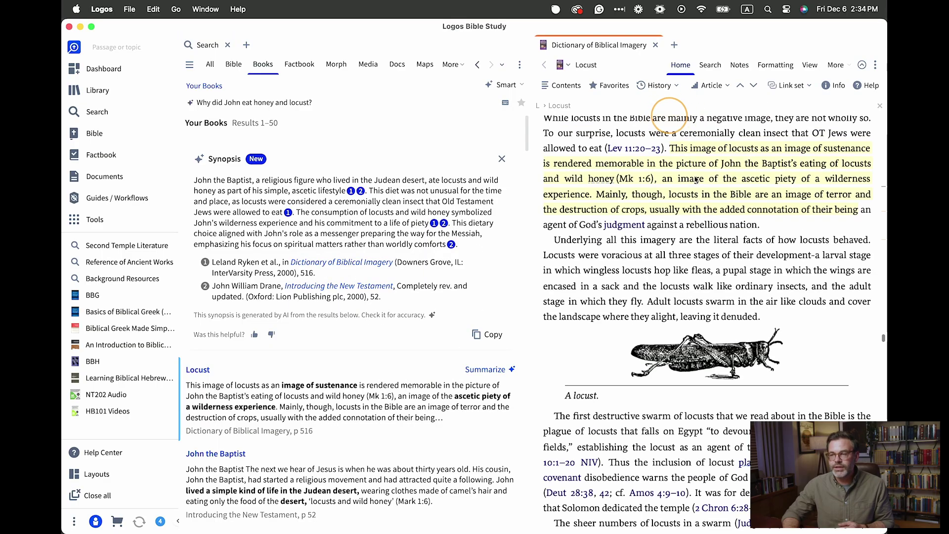